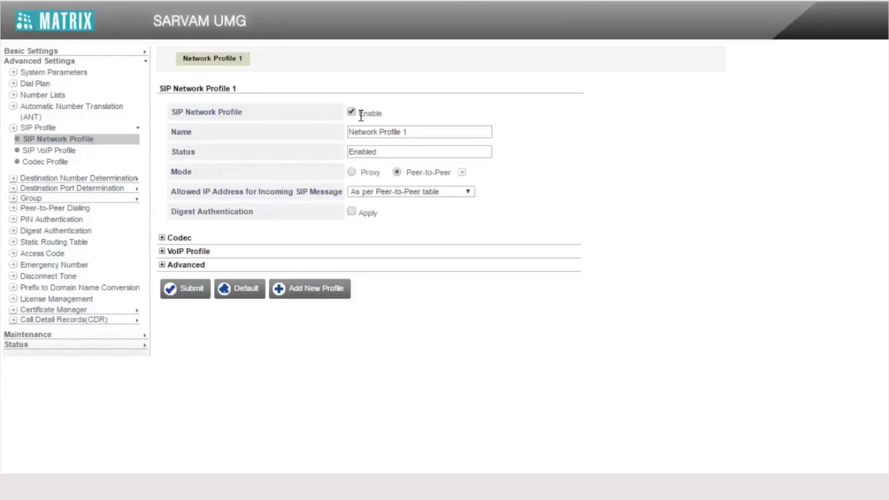
Switch SIP Network Profile 1 to Proxy mode.
left_click(352, 173)
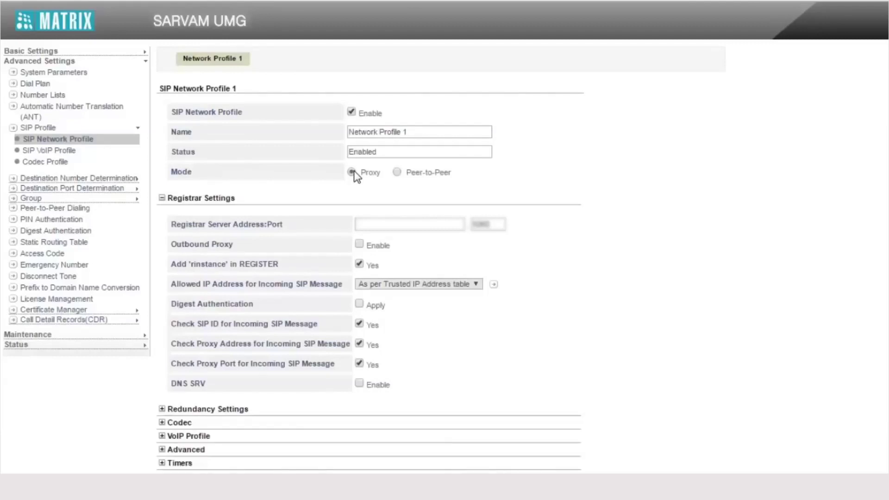
Set the registrar server to 192.168.1.10, port 5060, and submit Network Profile 1.
left_click(369, 224)
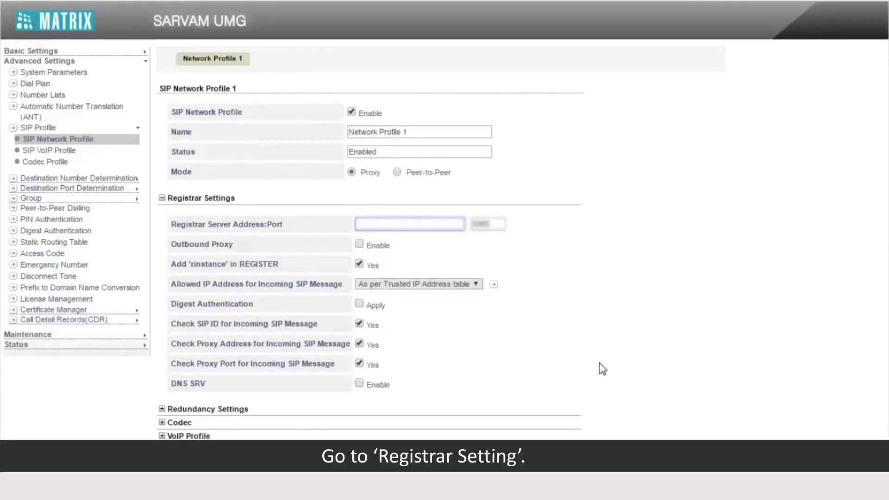
type("192")
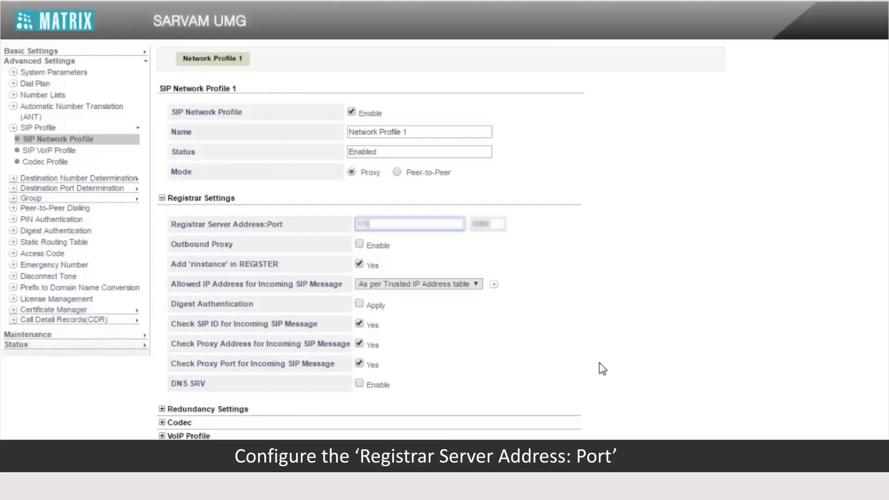
type(".168.1")
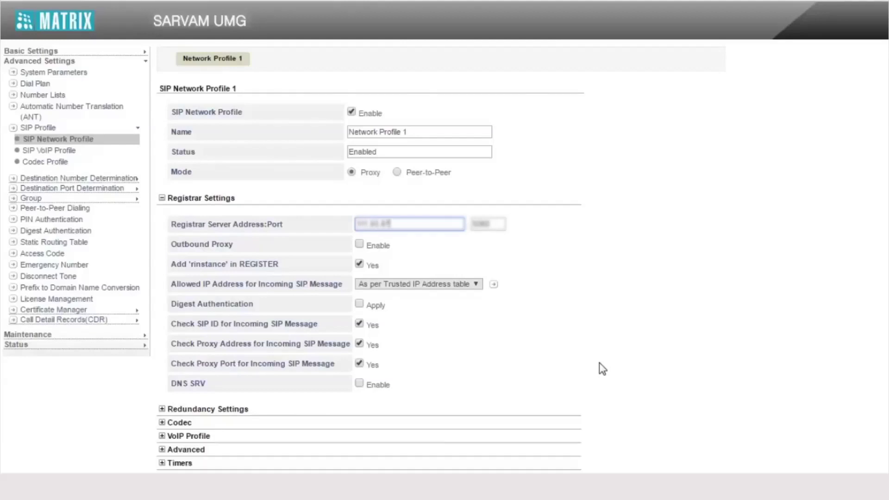
type(".10")
key("Tab")
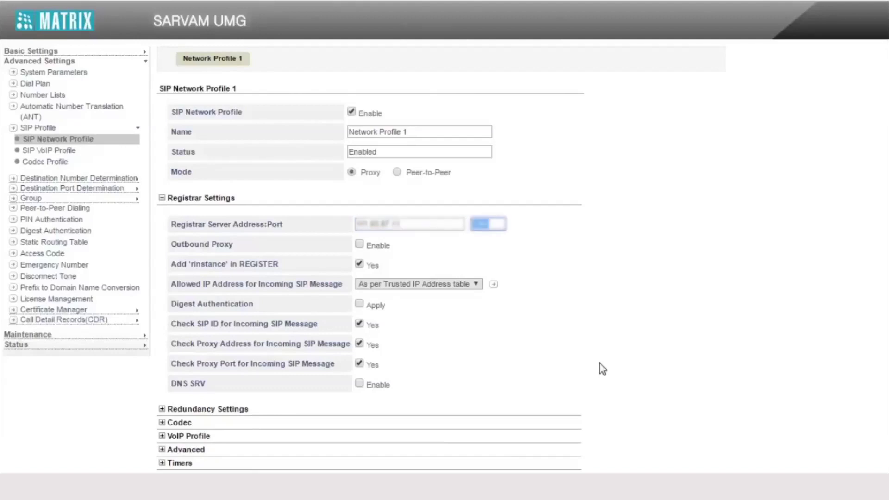
type("5060")
scroll(267, 362, "down", 1)
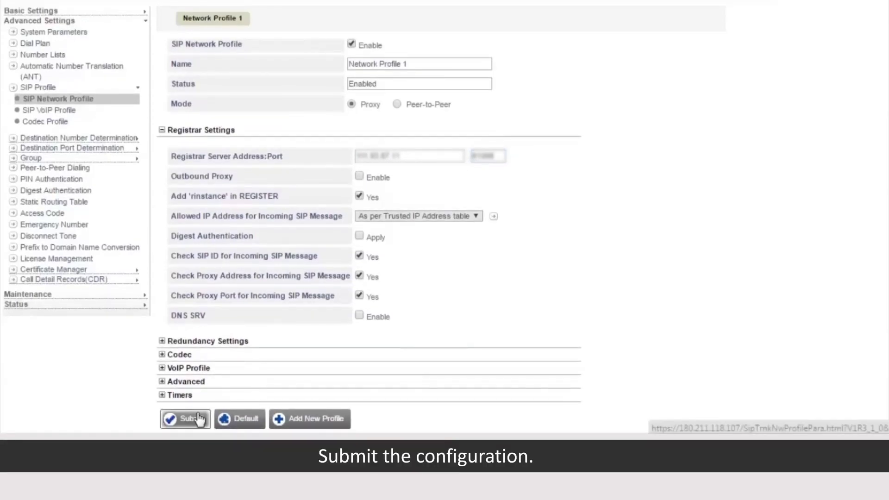
left_click(200, 419)
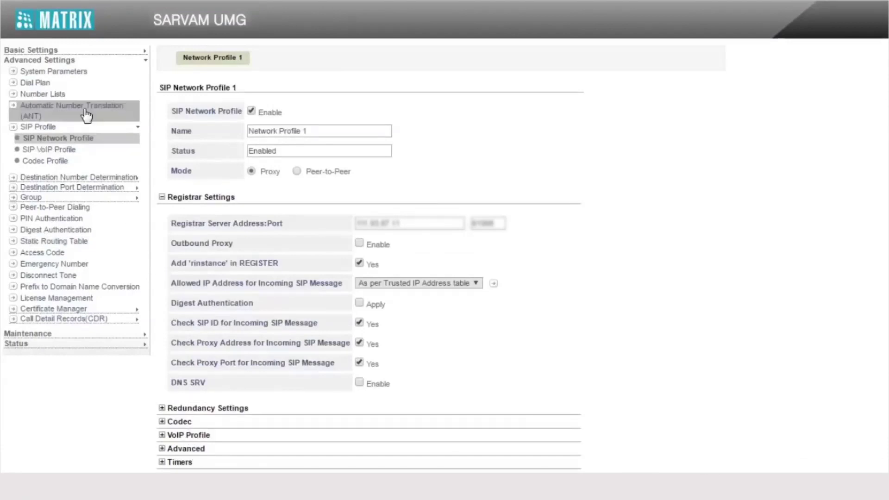
Open trunk SIP-1 from the Basic Settings > SIP Trunk list.
left_click(53, 50)
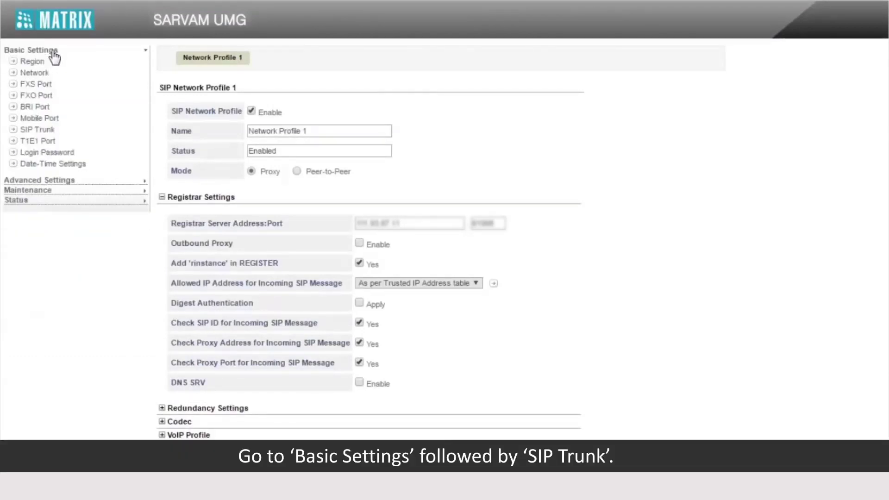
left_click(49, 136)
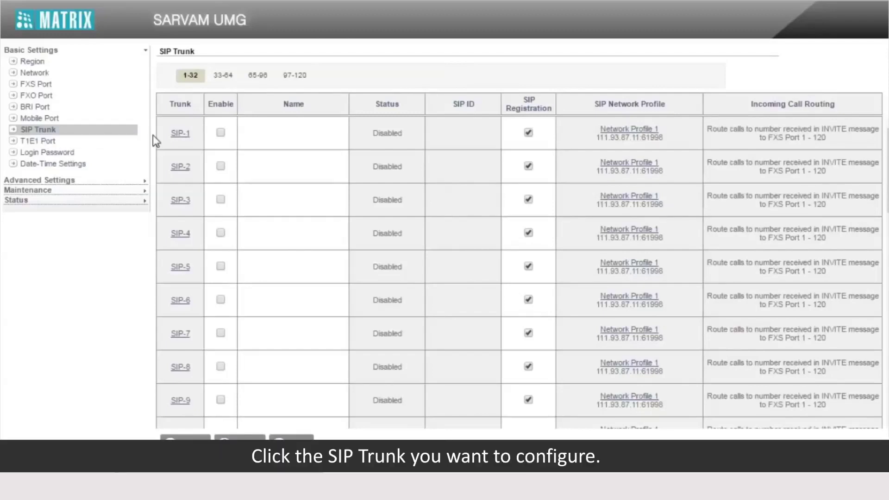
left_click(178, 135)
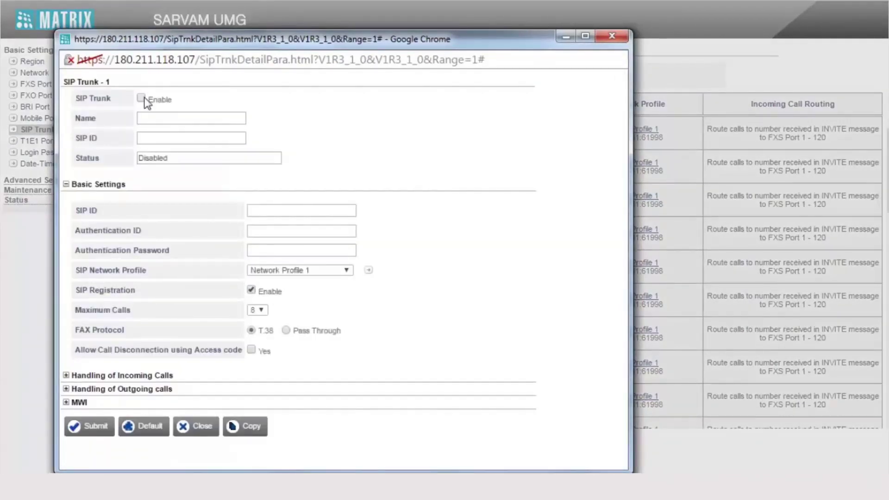
Enable SIP Trunk 1 named Sub1 with SIP ID 3001 and its authentication ID and password.
left_click(141, 97)
left_click(166, 116)
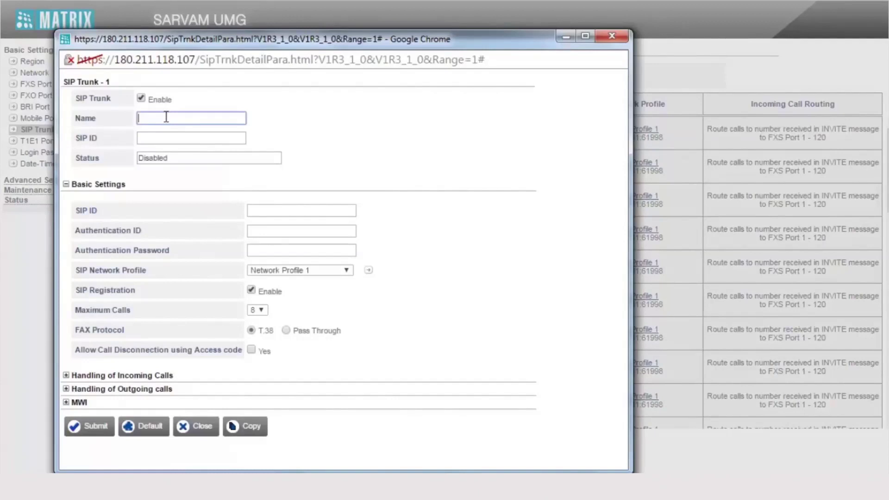
type("Sub1")
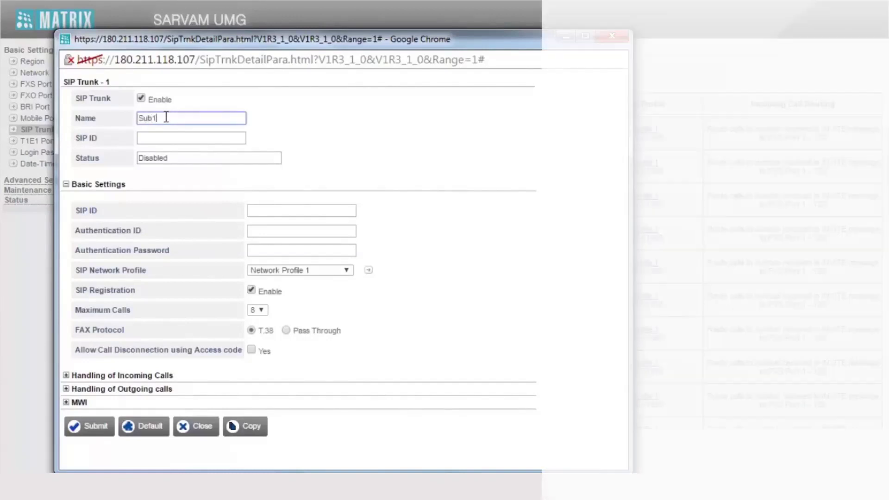
left_click(251, 211)
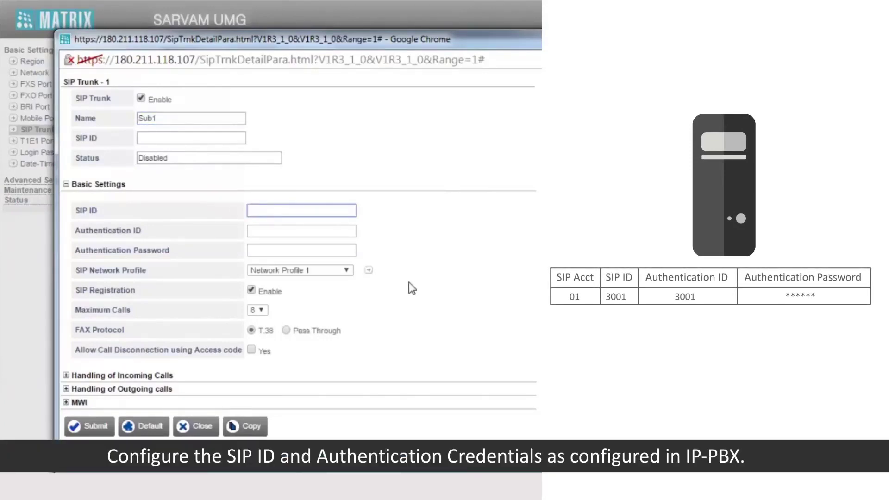
key("Tab")
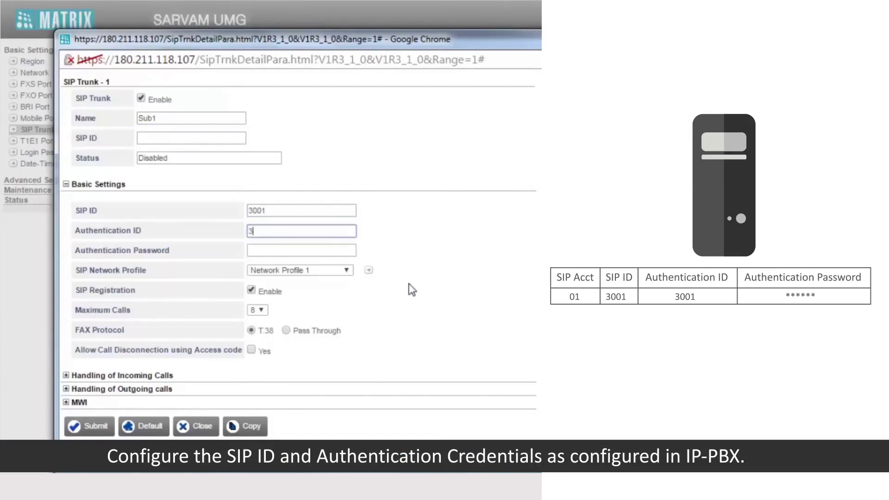
key("Tab")
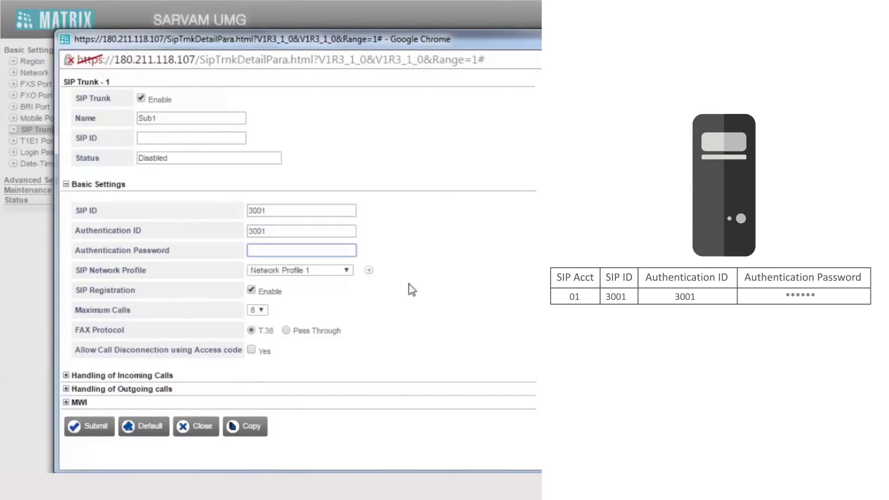
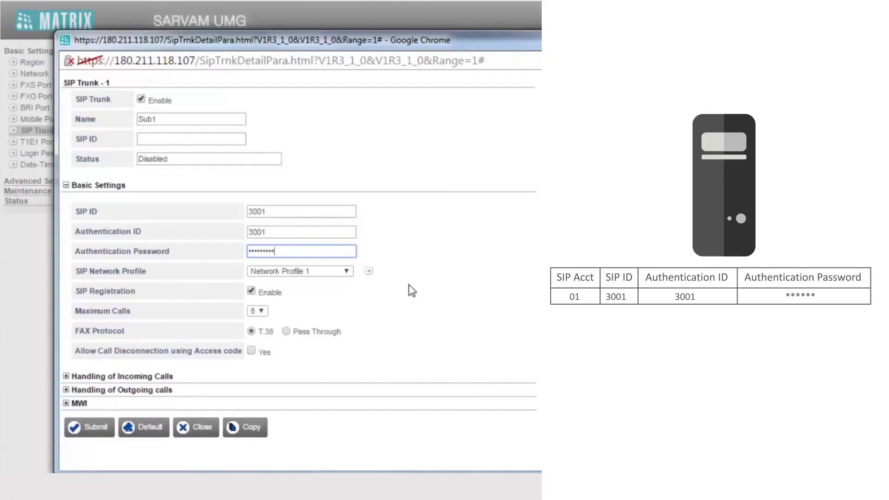
Assign Network Profile 1 to the trunk and save the trunk settings.
left_click(345, 271)
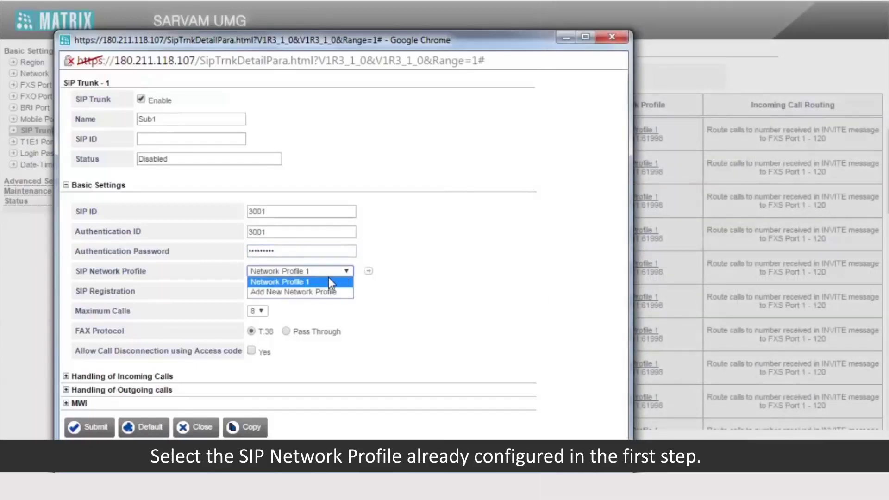
left_click(327, 280)
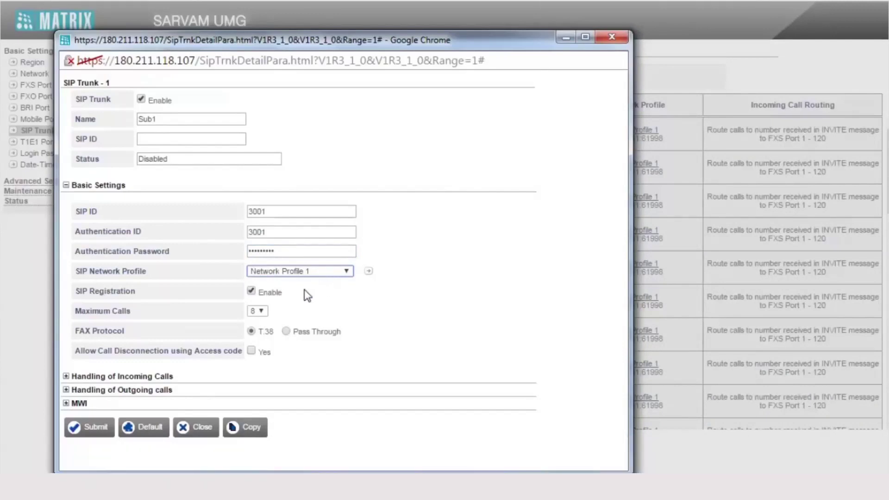
left_click(106, 429)
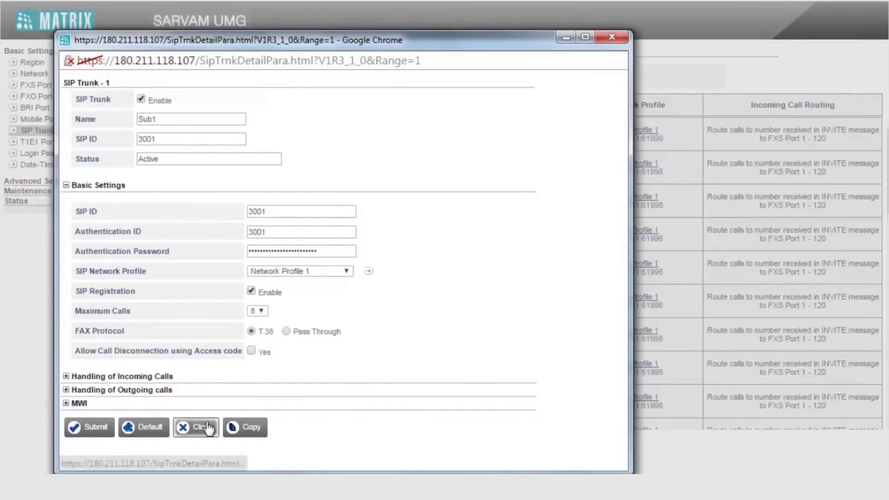
Expand Handling of Incoming Calls and list the Route all Incoming calls (with CLI) choices.
left_click(190, 381)
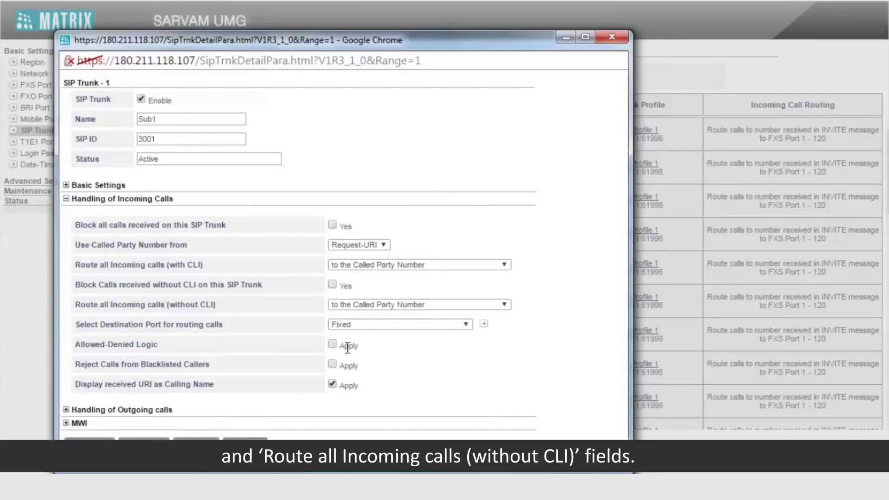
left_click(378, 264)
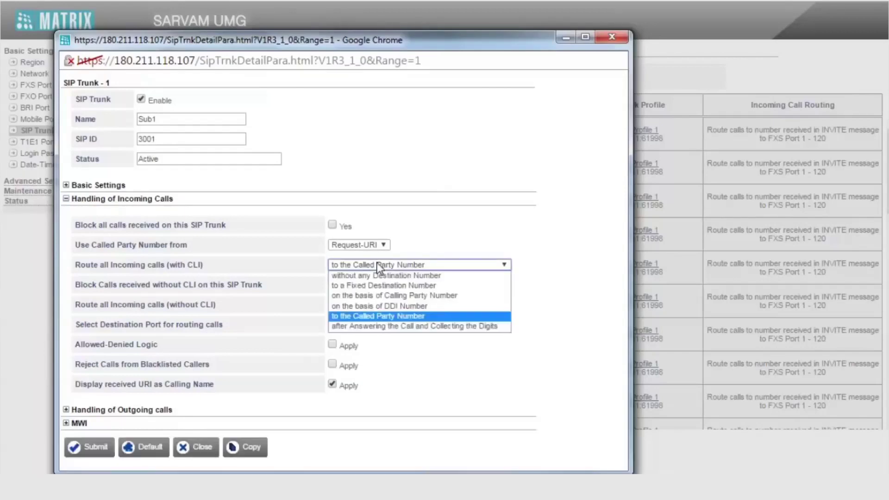
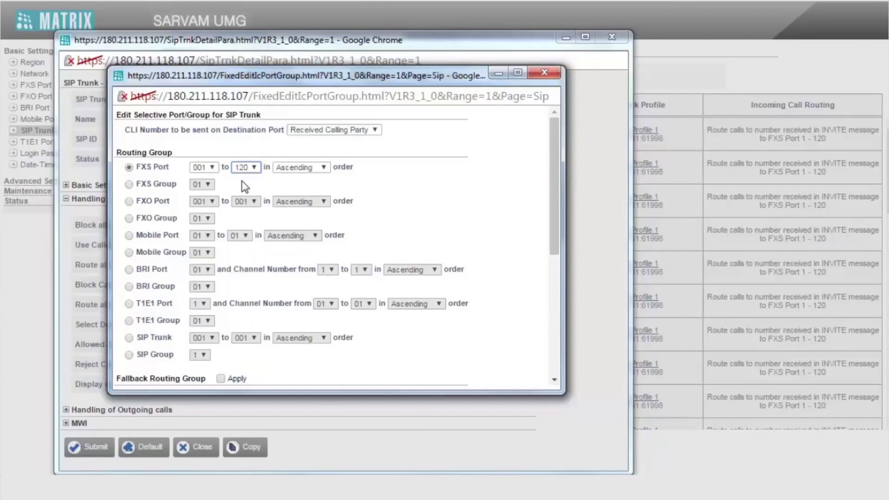
Save the FXS Port 1 routing group for SIP Trunk 1's incoming calls.
scroll(175, 272, "down", 5)
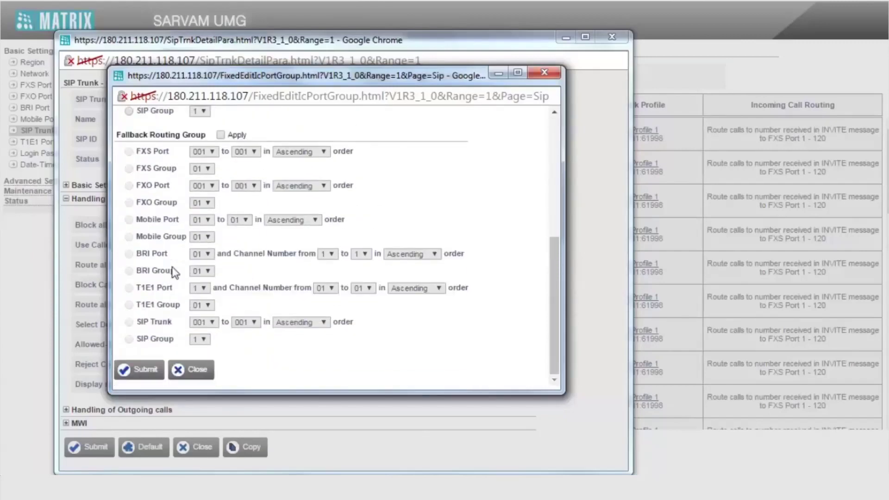
left_click(142, 371)
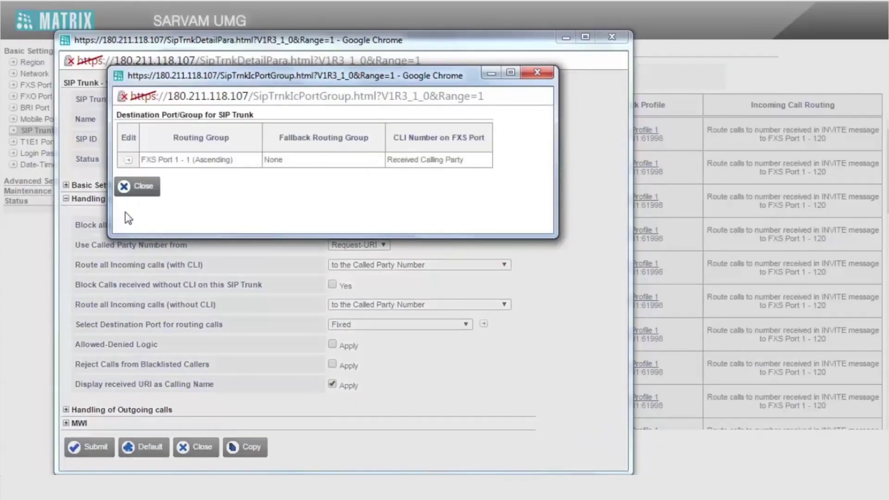
left_click(130, 190)
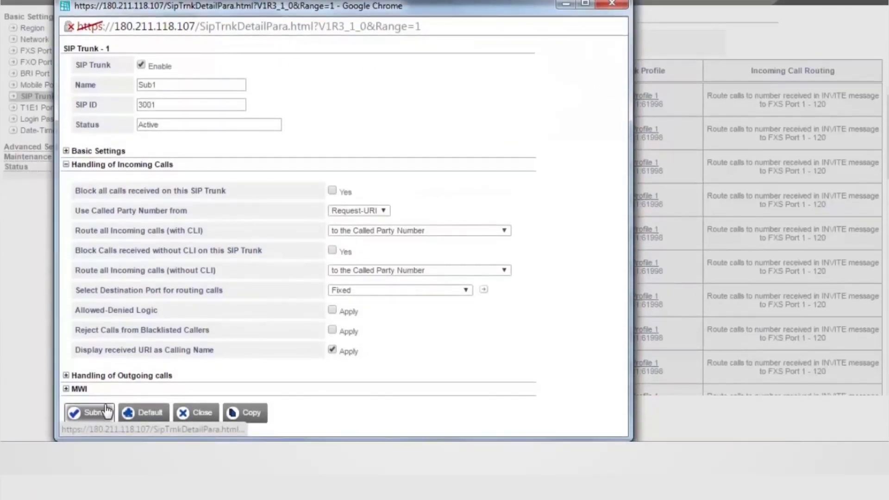
Save and close the SIP Trunk 1 settings window.
left_click(106, 411)
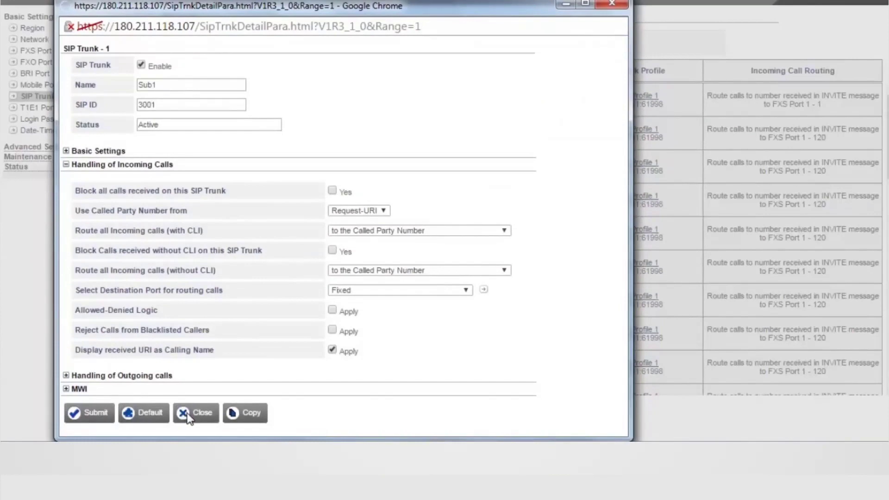
left_click(189, 414)
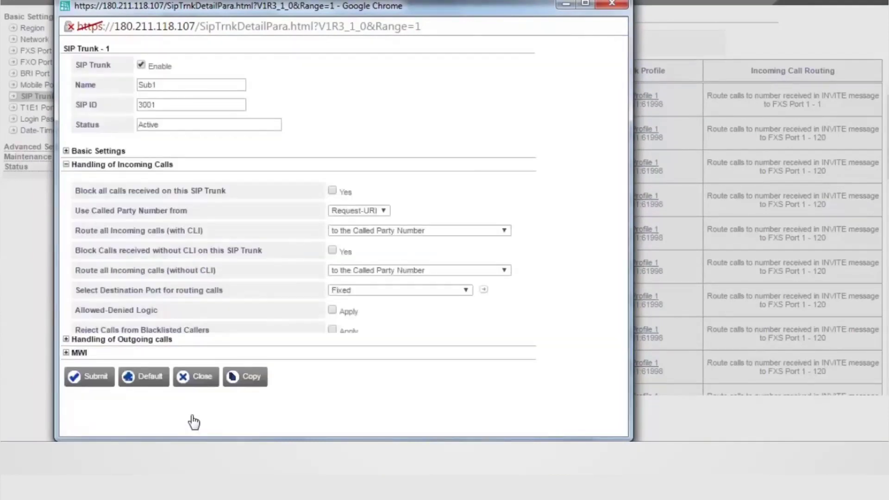
left_click(194, 412)
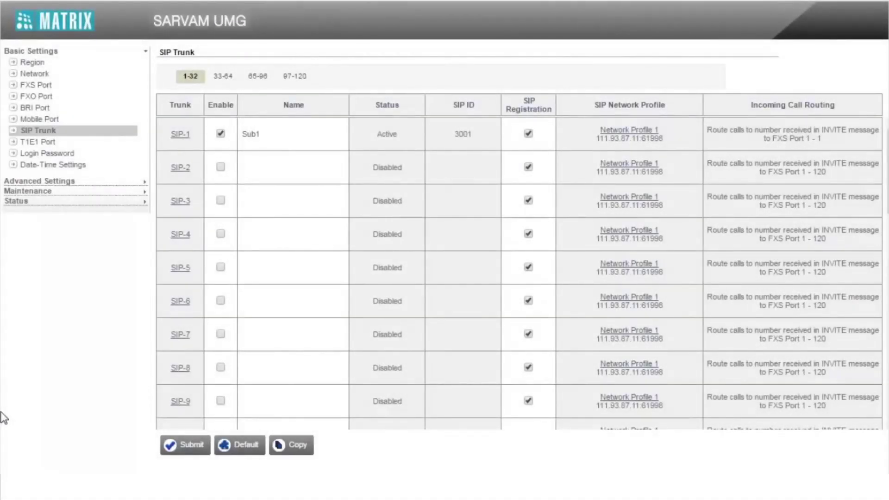
Go to the FXS Port page under Basic Settings.
left_click(37, 88)
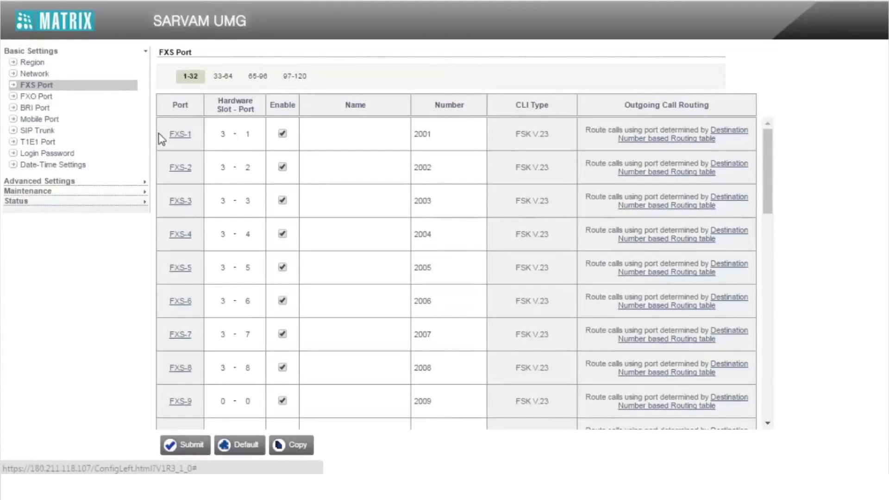
In FXS-1's outgoing call handling, set Select Destination Port to 'On the basis of Destination Number'.
left_click(173, 138)
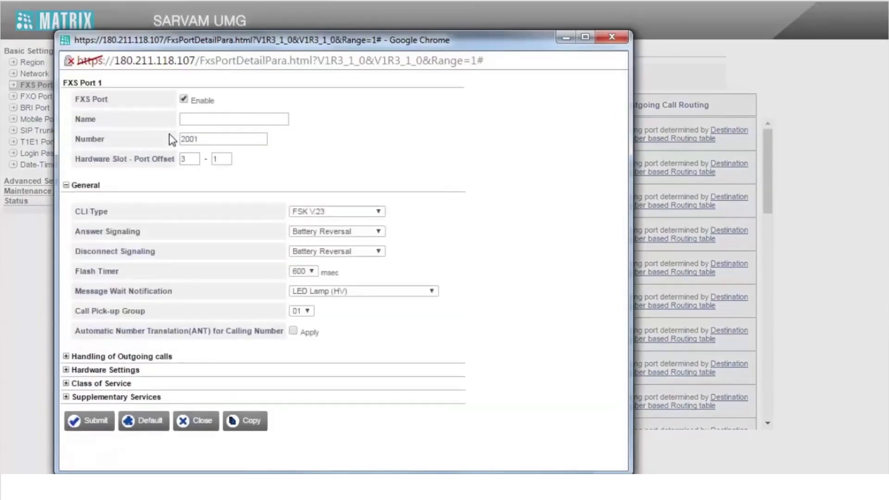
left_click(97, 185)
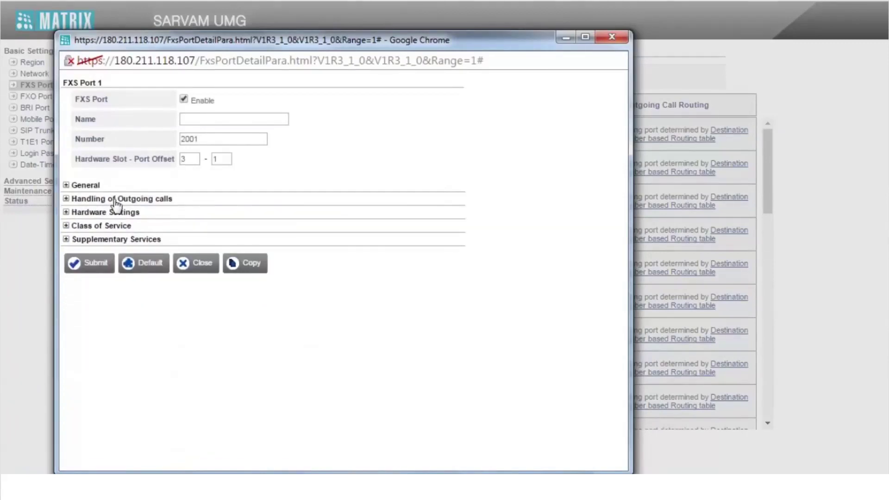
left_click(117, 200)
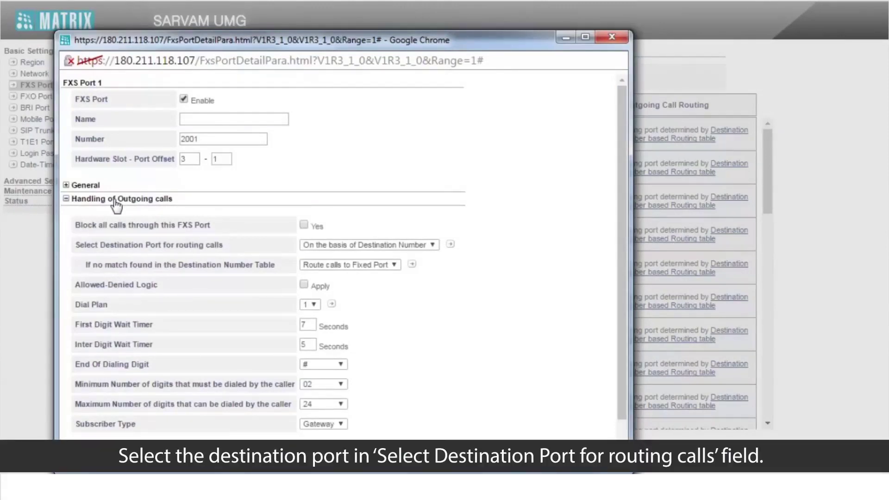
left_click(397, 251)
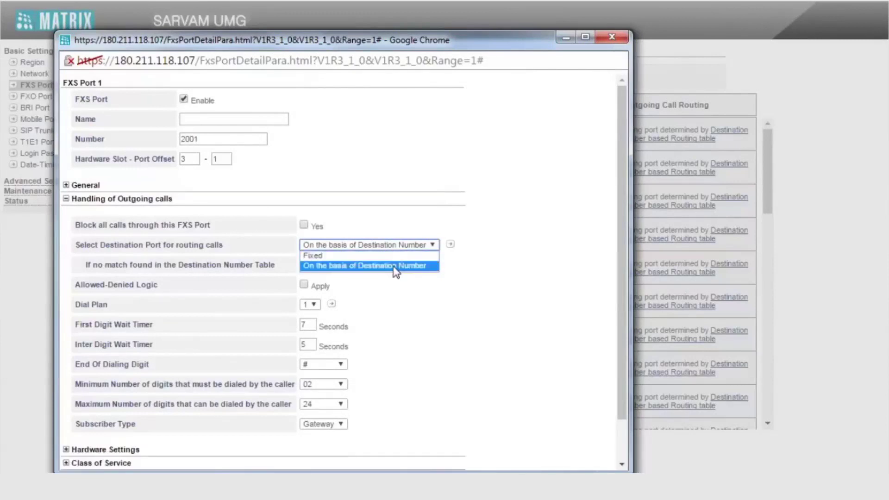
left_click(396, 266)
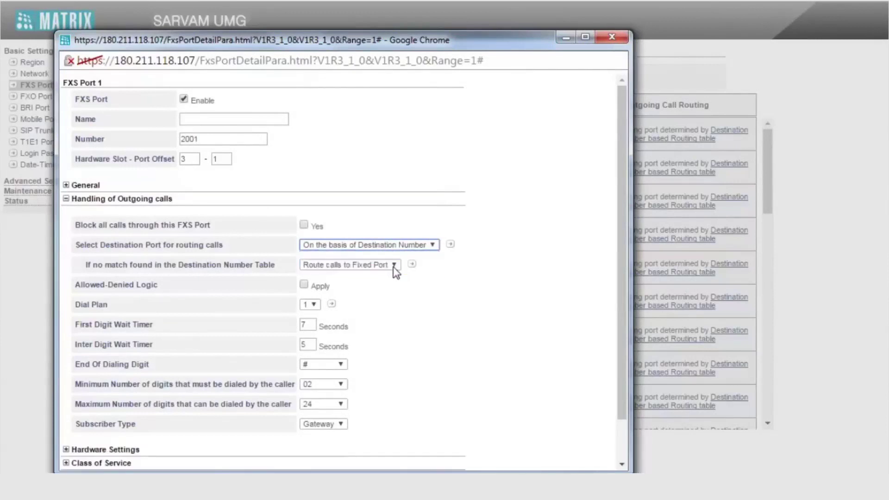
left_click(449, 245)
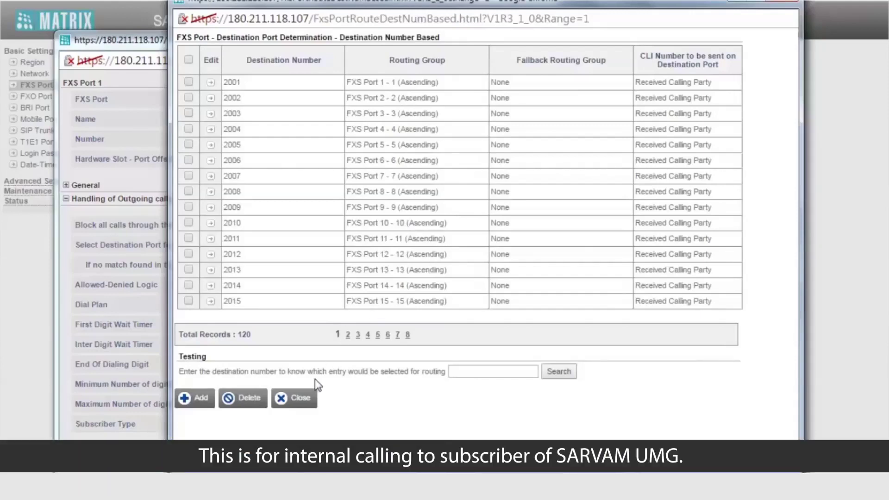
left_click(295, 399)
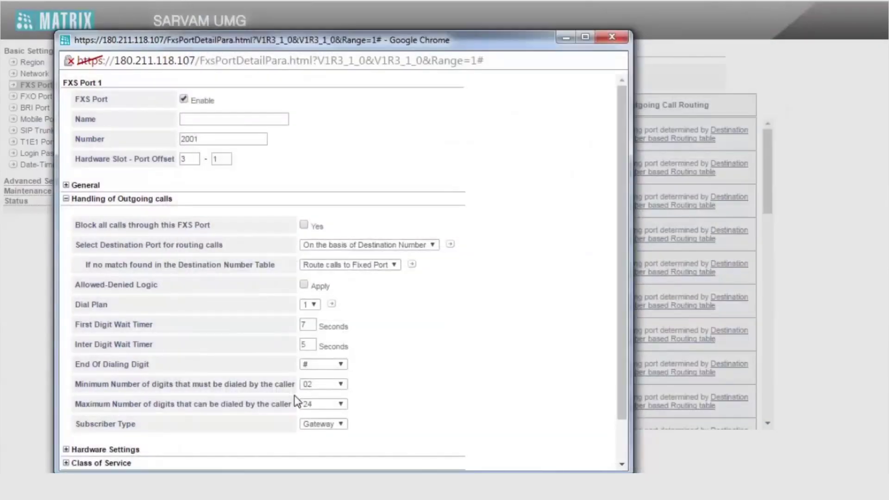
Set unmatched outgoing calls to route to fixed port SIP Trunk 001 to 001.
left_click(376, 265)
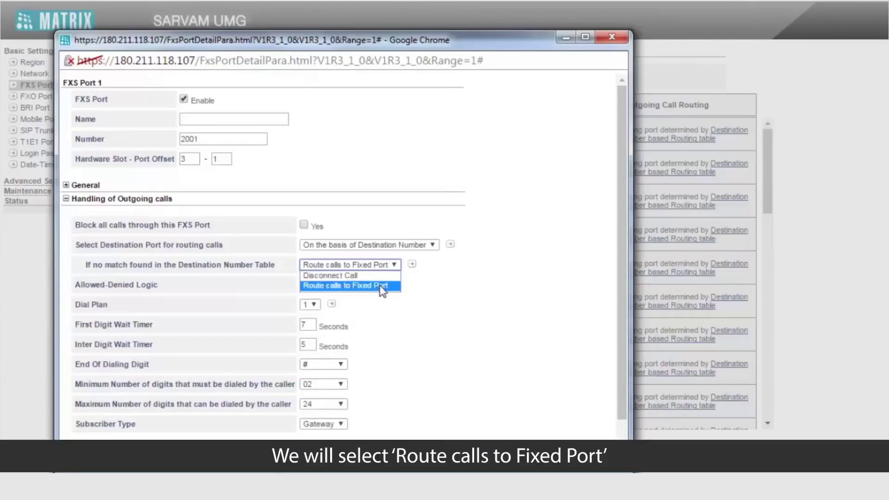
left_click(381, 287)
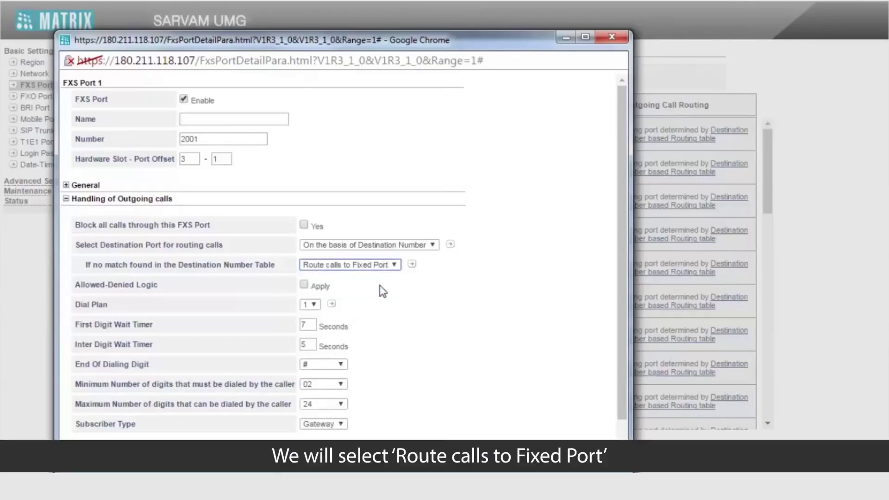
left_click(412, 265)
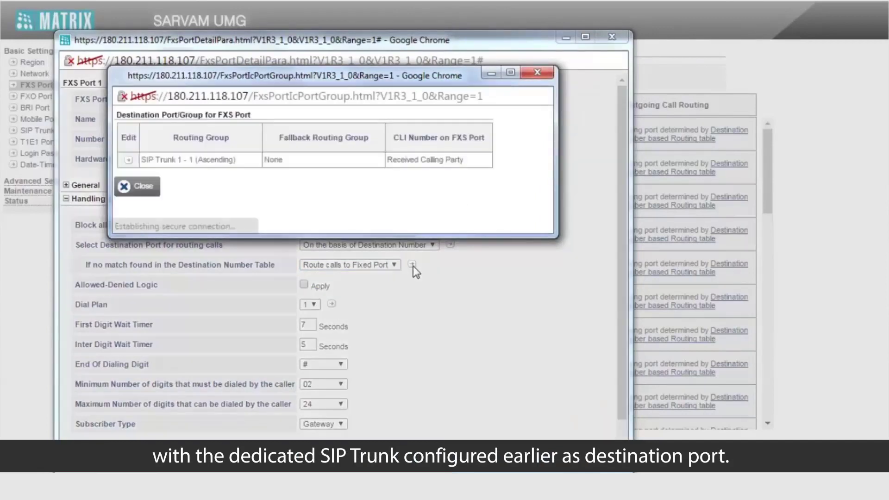
left_click(132, 163)
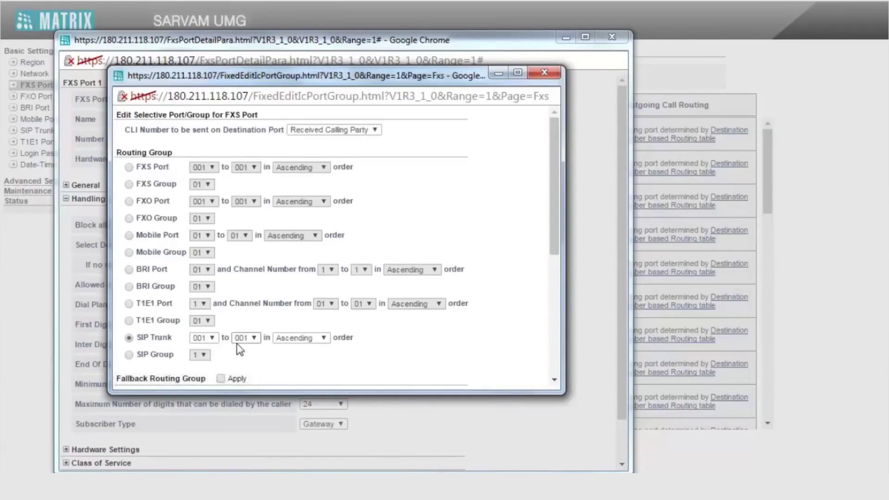
scroll(166, 322, "down", 5)
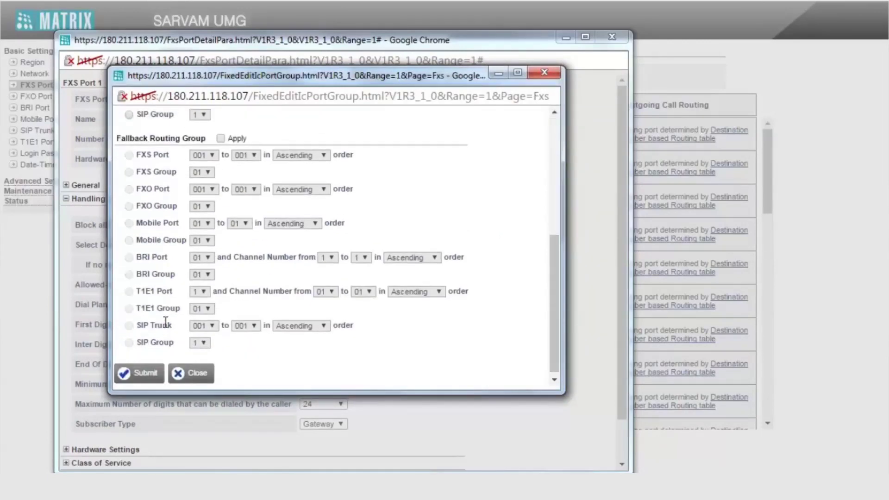
left_click(162, 369)
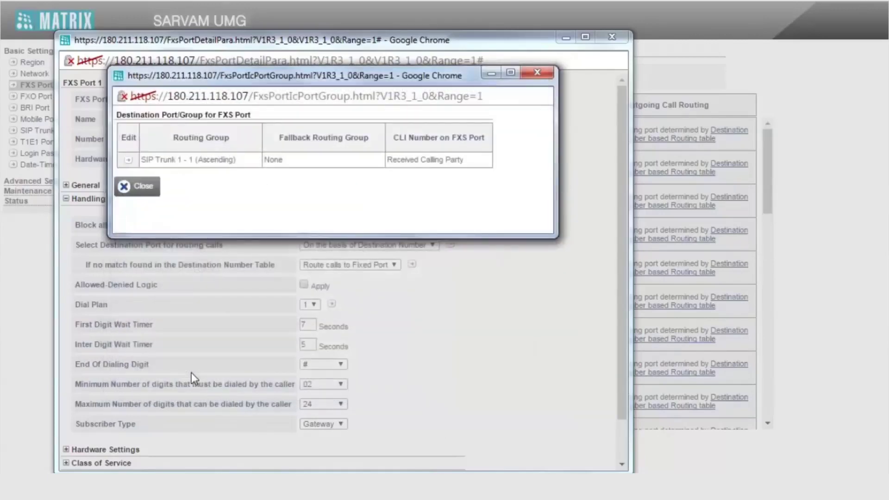
left_click(138, 187)
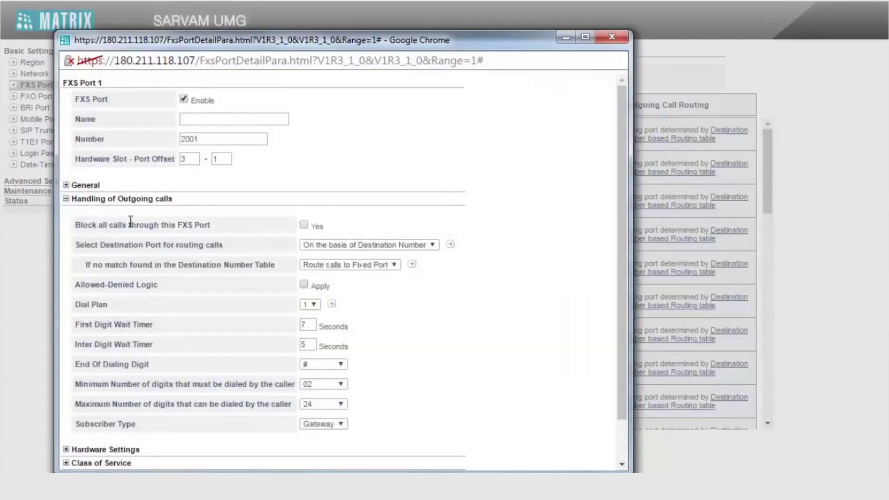
scroll(116, 301, "down", 1)
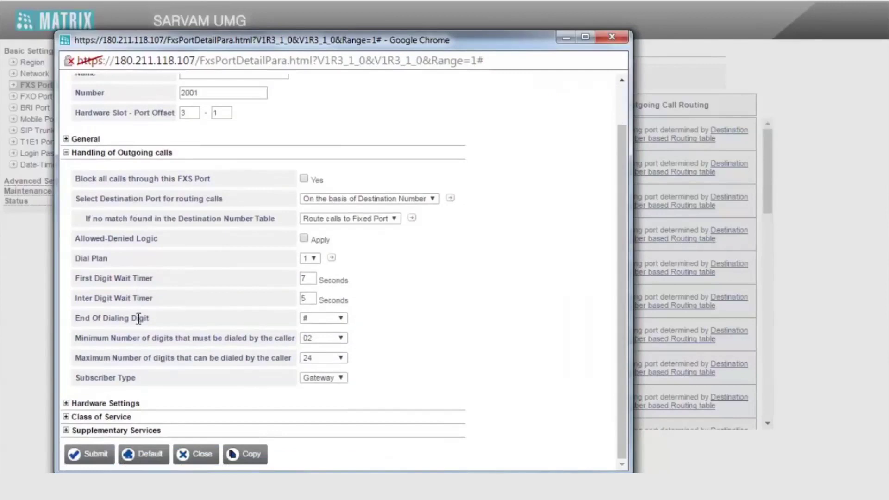
Submit FXS Port 1's outgoing call settings and close its window.
left_click(106, 453)
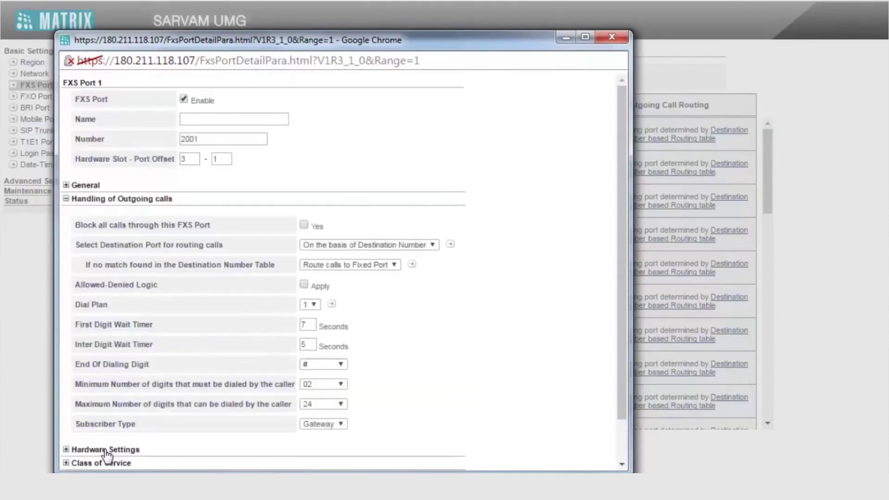
scroll(186, 411, "down", 2)
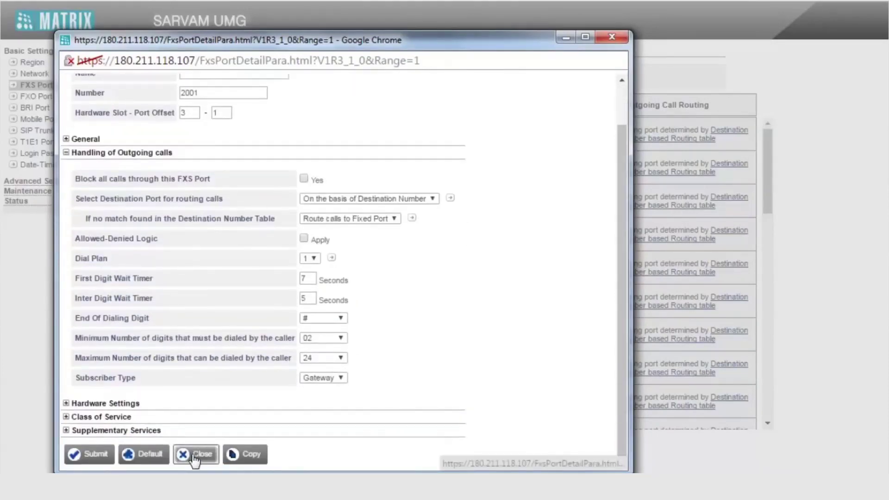
left_click(195, 456)
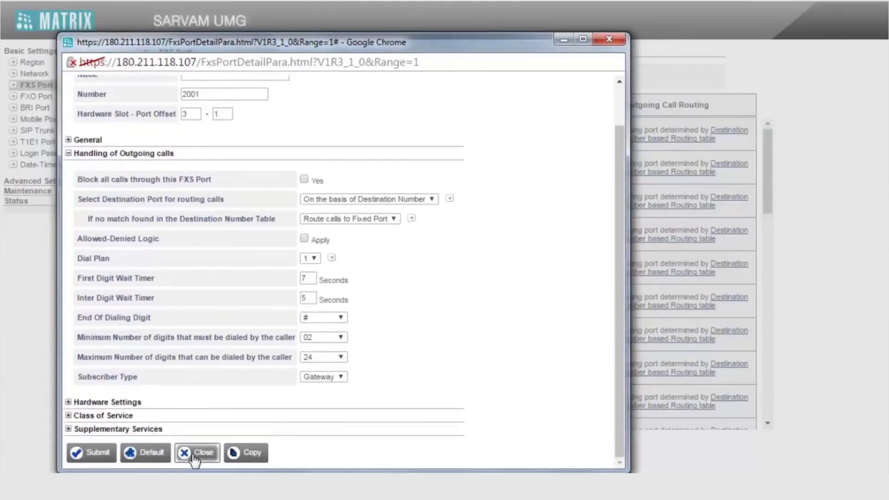